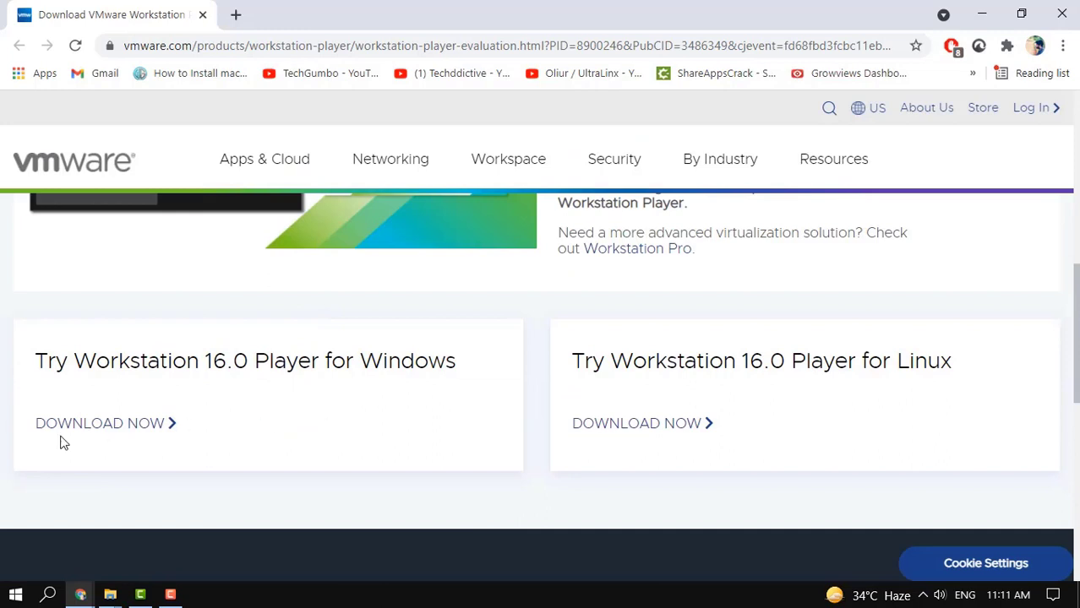
- Download Workstation 16.0 Player for Windows and launch the VMware-player-16.1.2-17966106 installer from the desktop
click(74, 427)
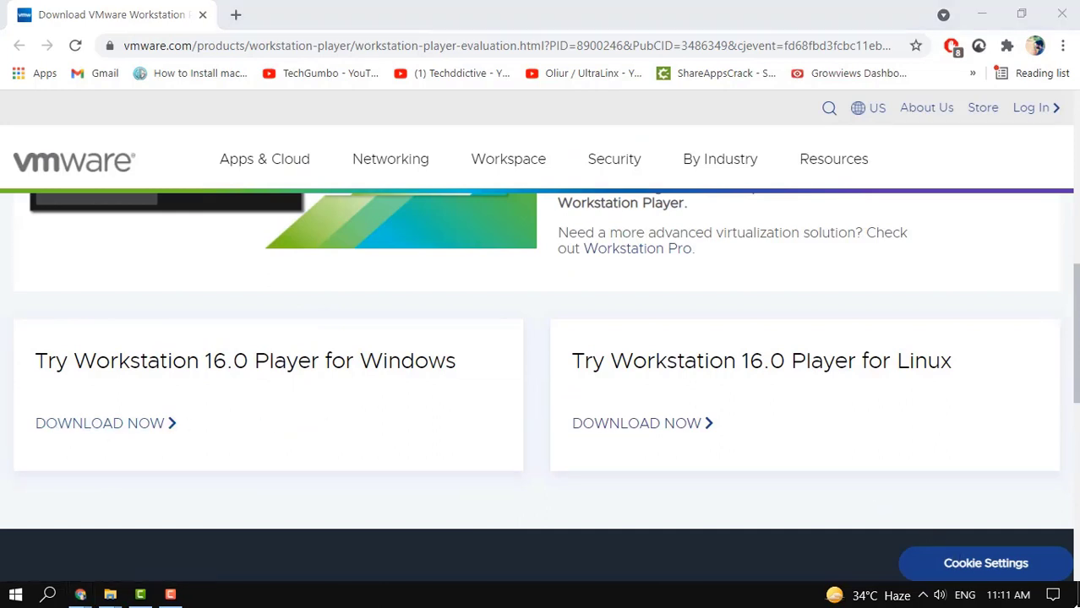
key(super+d)
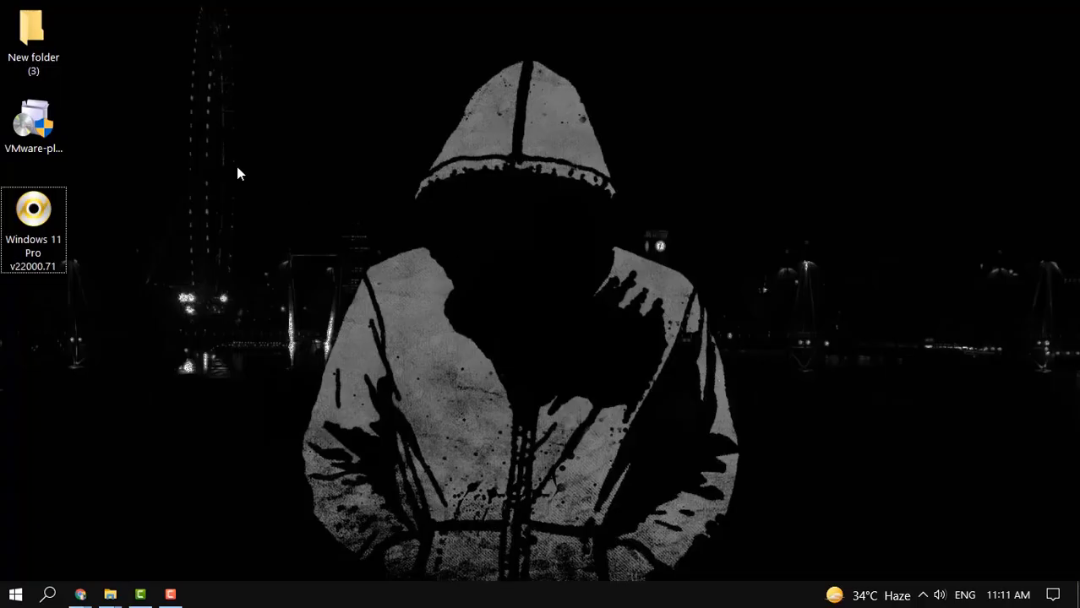
click(8, 131)
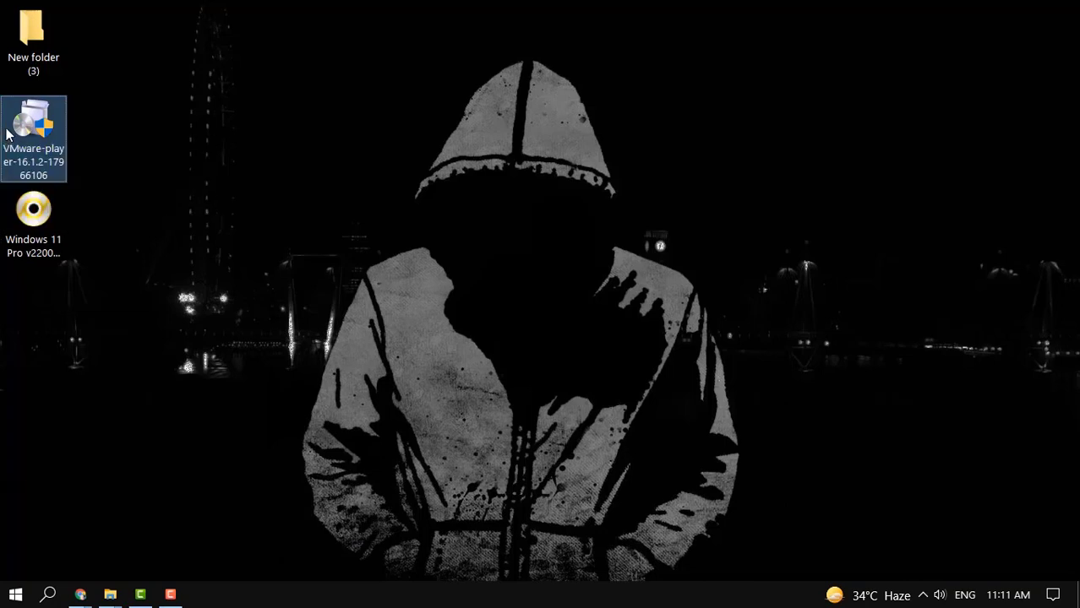
double_click(41, 164)
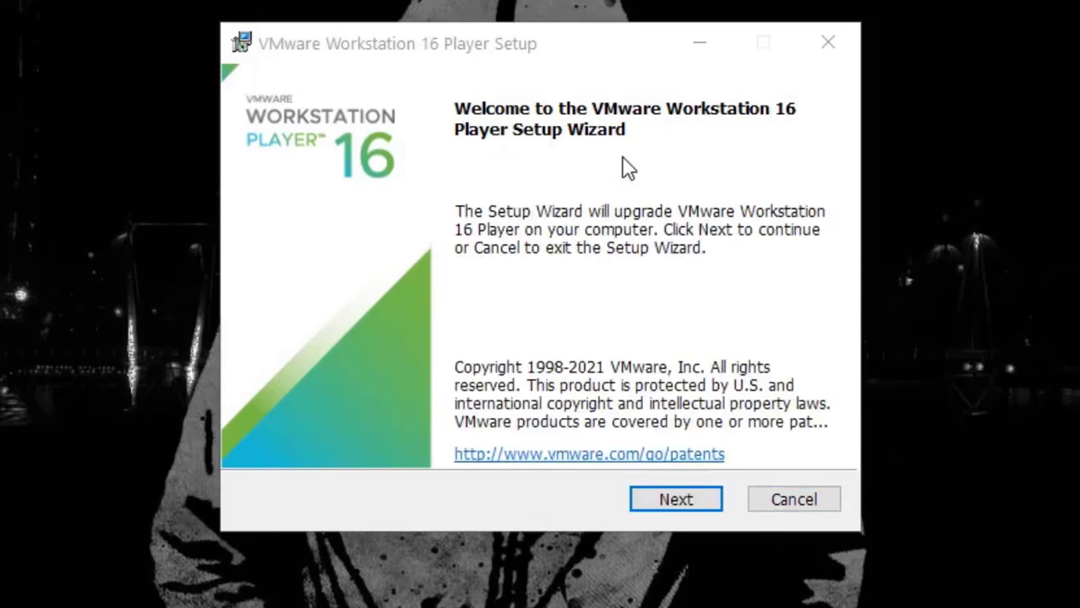
- Begin the VMware Workstation 16 Player setup and accept the terms of the License Agreement
click(667, 504)
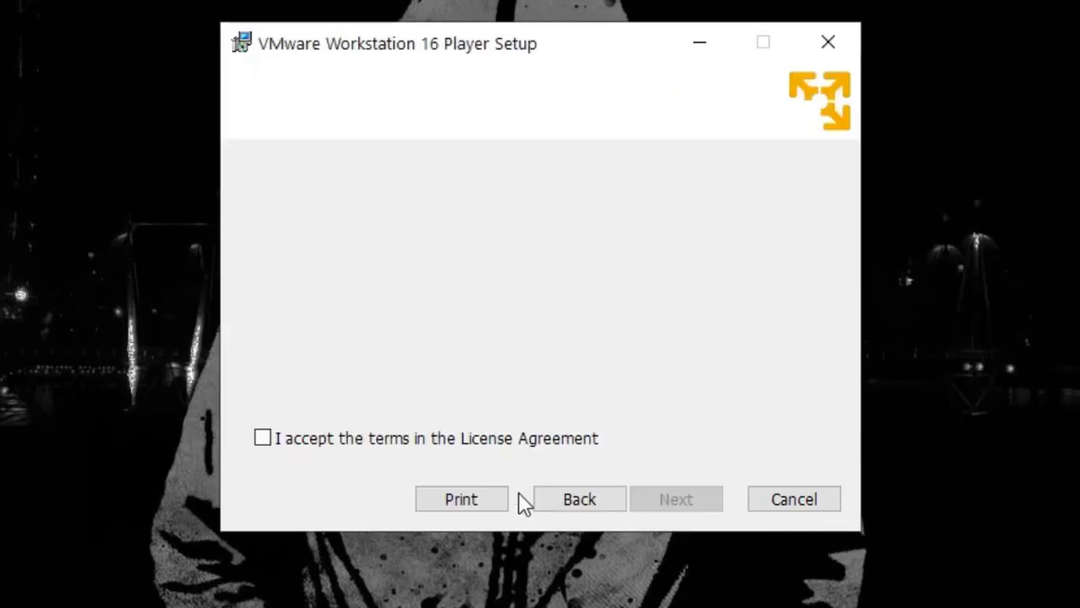
click(389, 439)
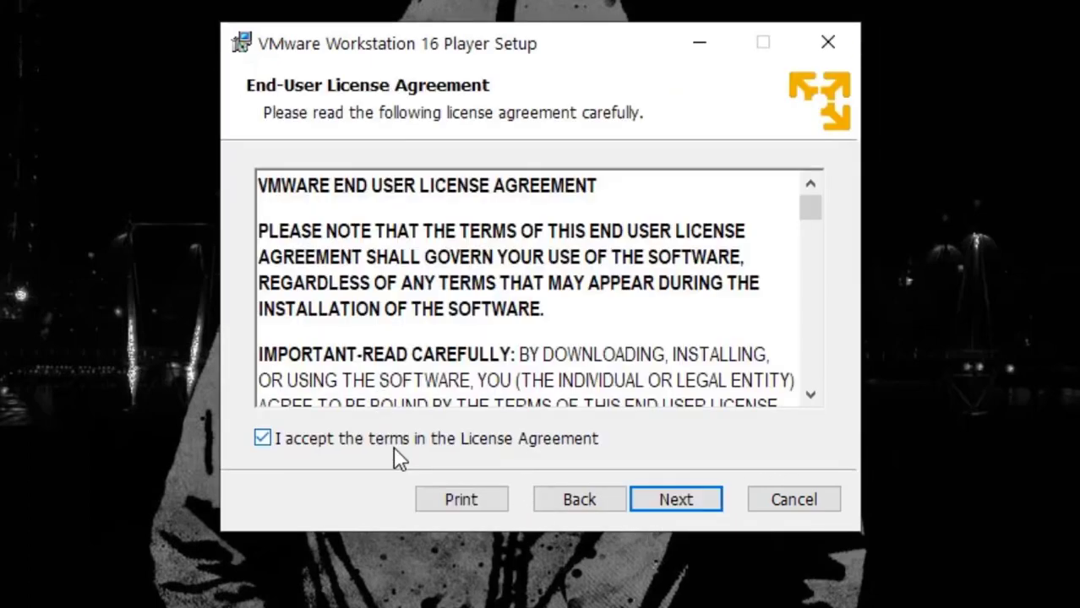
click(675, 509)
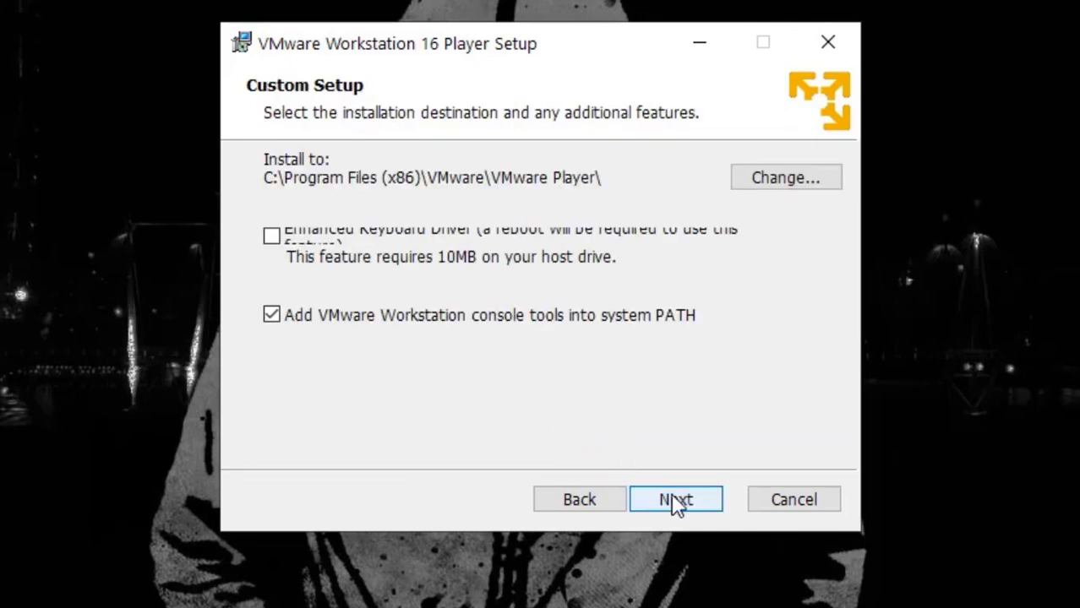
- Keep the default install location, user experience settings and shortcuts, and start the upgrade of VMware Workstation 16 Player
click(675, 501)
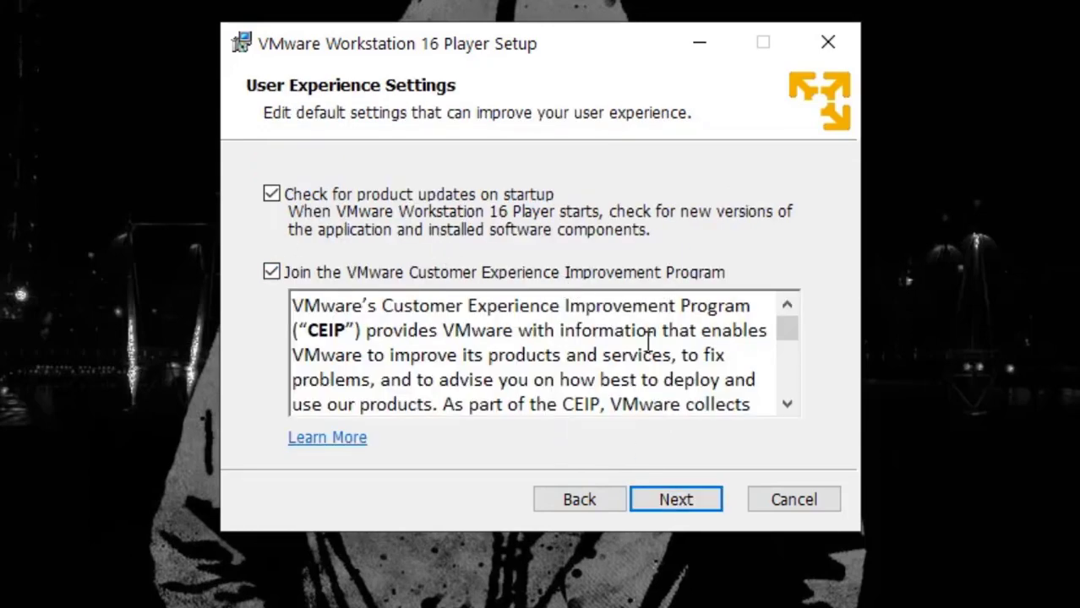
click(671, 501)
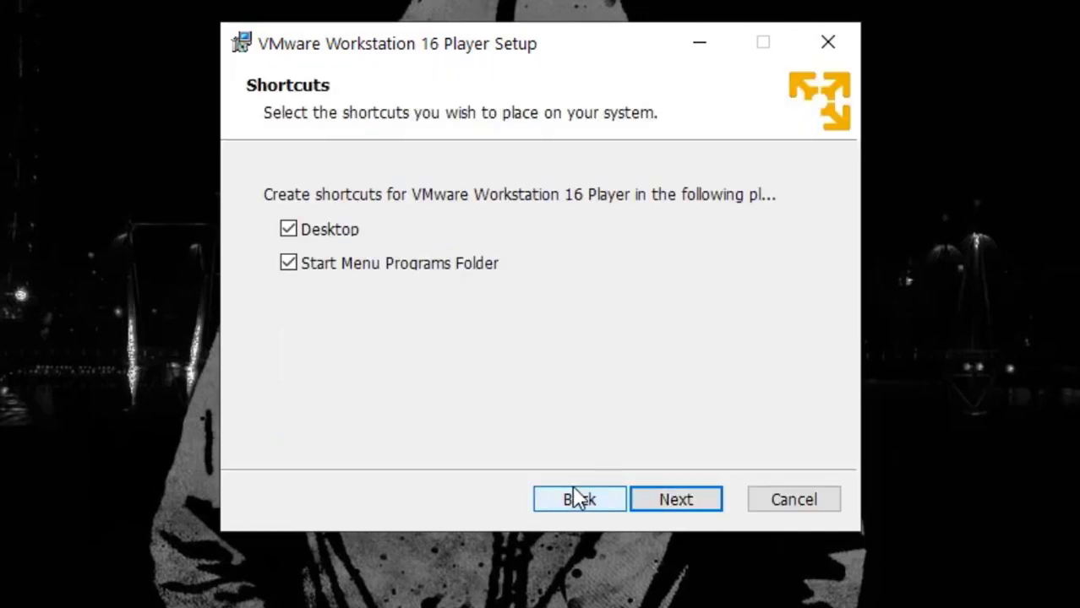
click(701, 497)
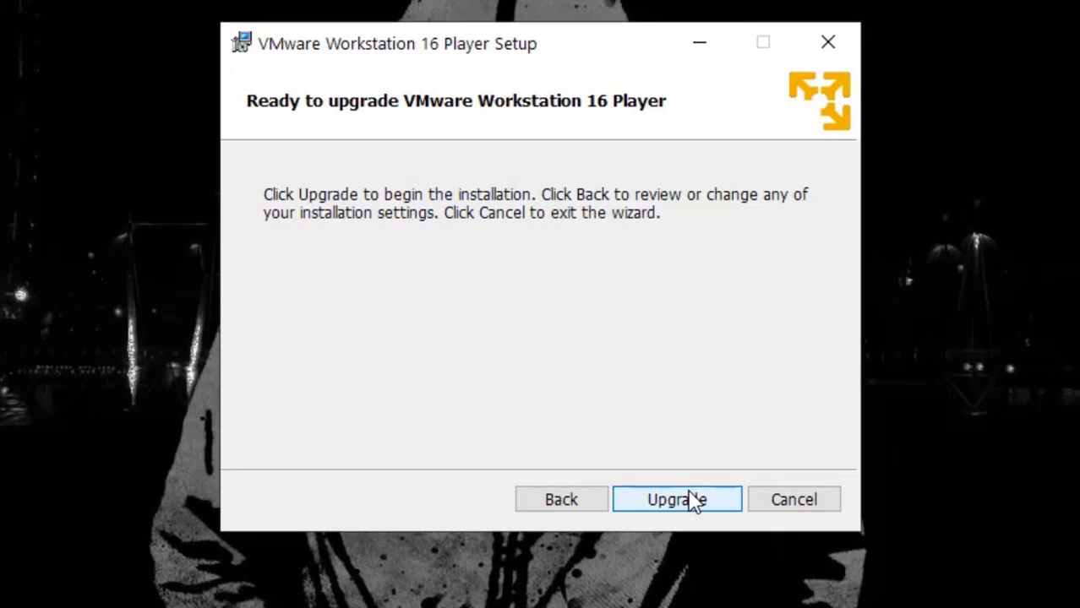
click(691, 499)
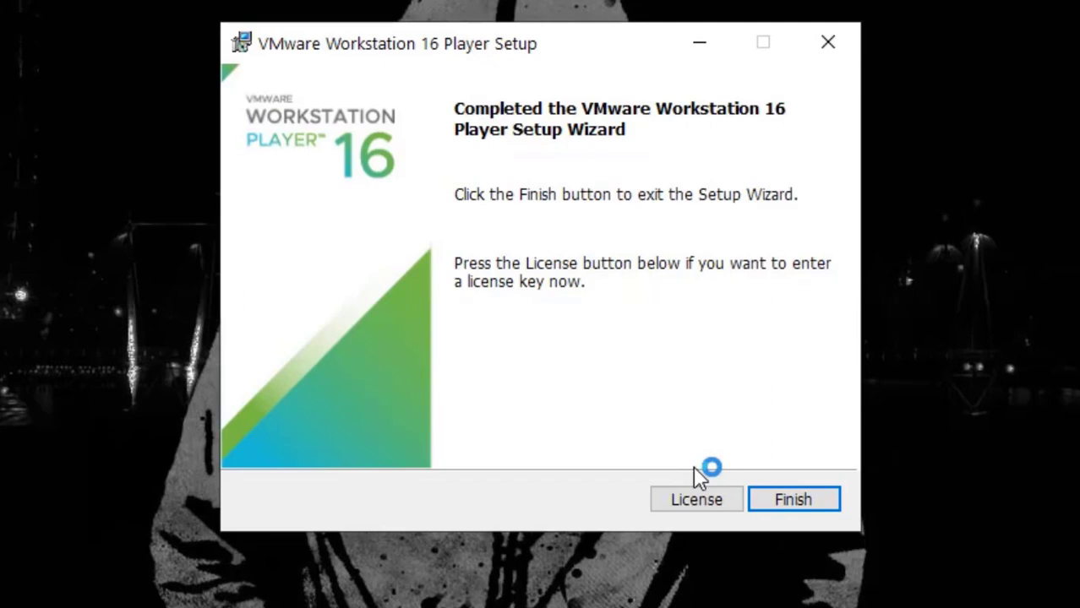
- Finish the setup without restarting the system and choose to use Workstation 16 Player for free for non-commercial use
click(800, 504)
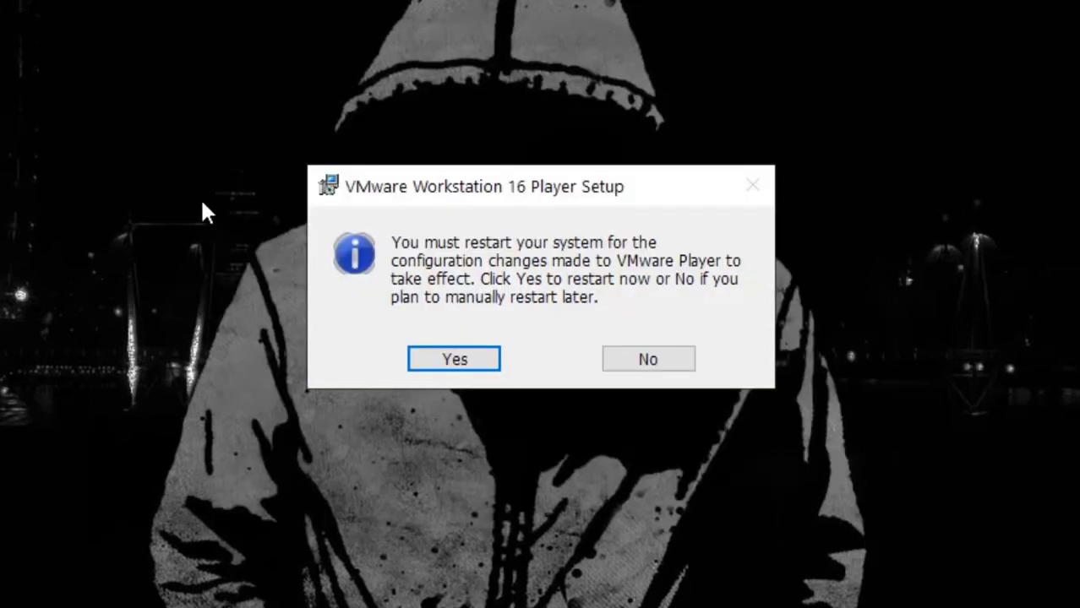
click(649, 366)
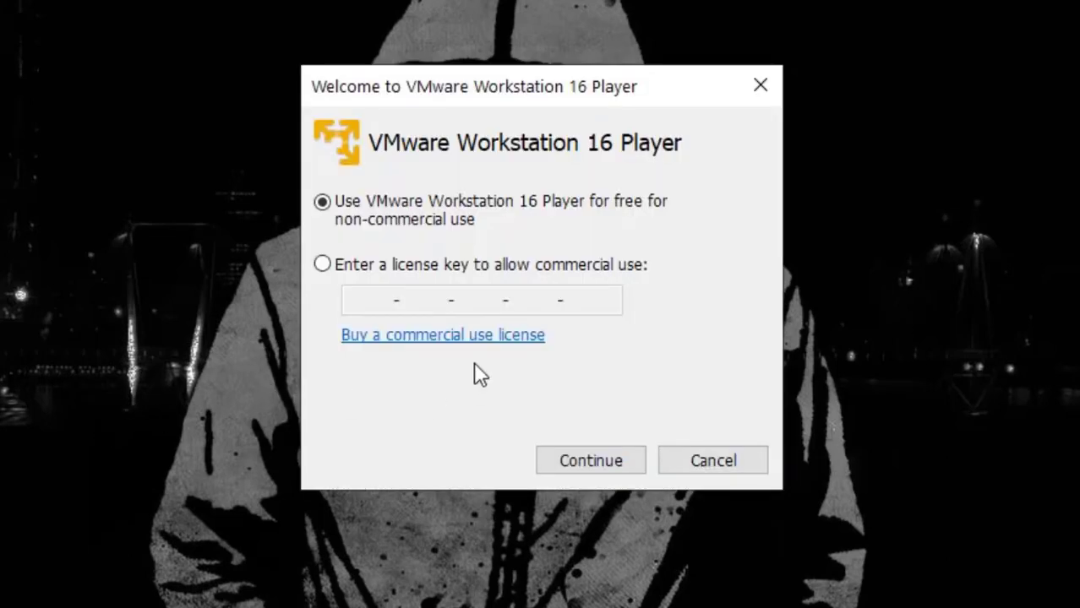
click(599, 460)
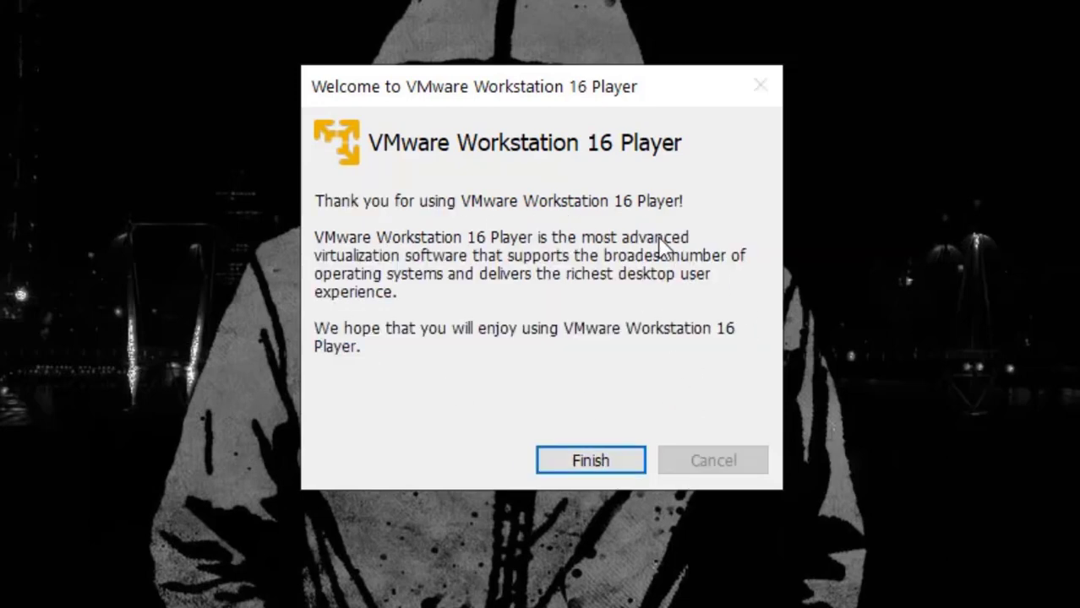
click(618, 461)
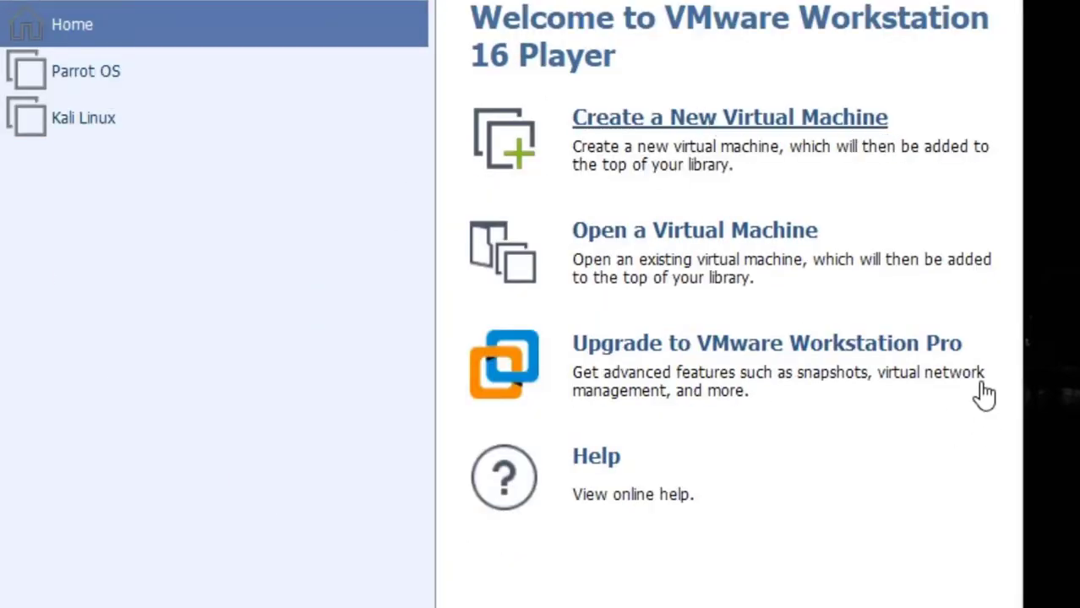
- Start a new virtual machine that installs from the Windows 11 Pro v22000.71 ISO image on the desktop
click(718, 116)
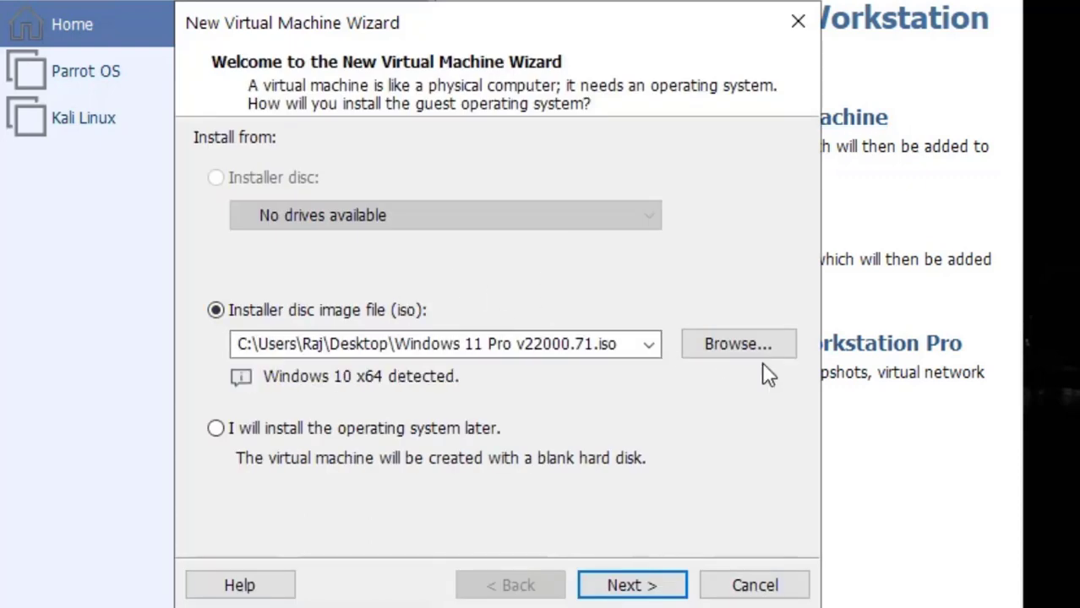
click(738, 346)
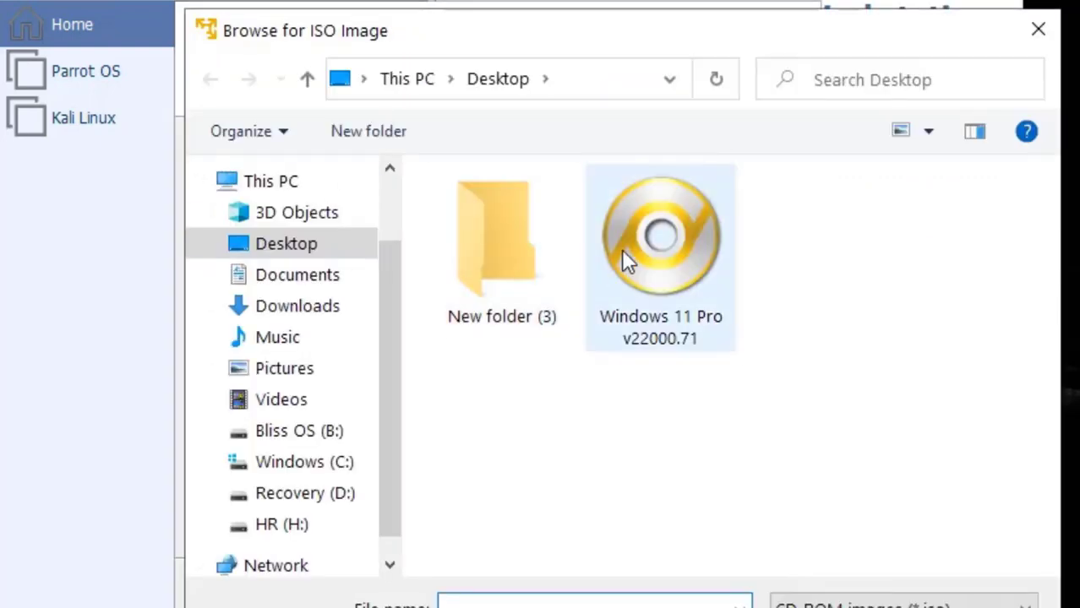
click(629, 257)
click(832, 607)
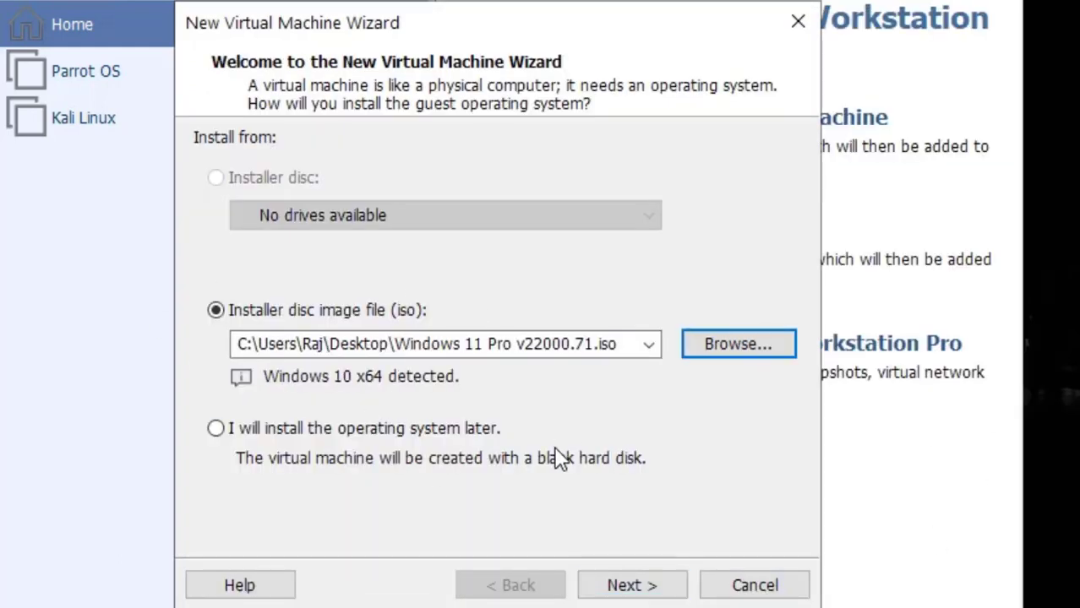
click(630, 585)
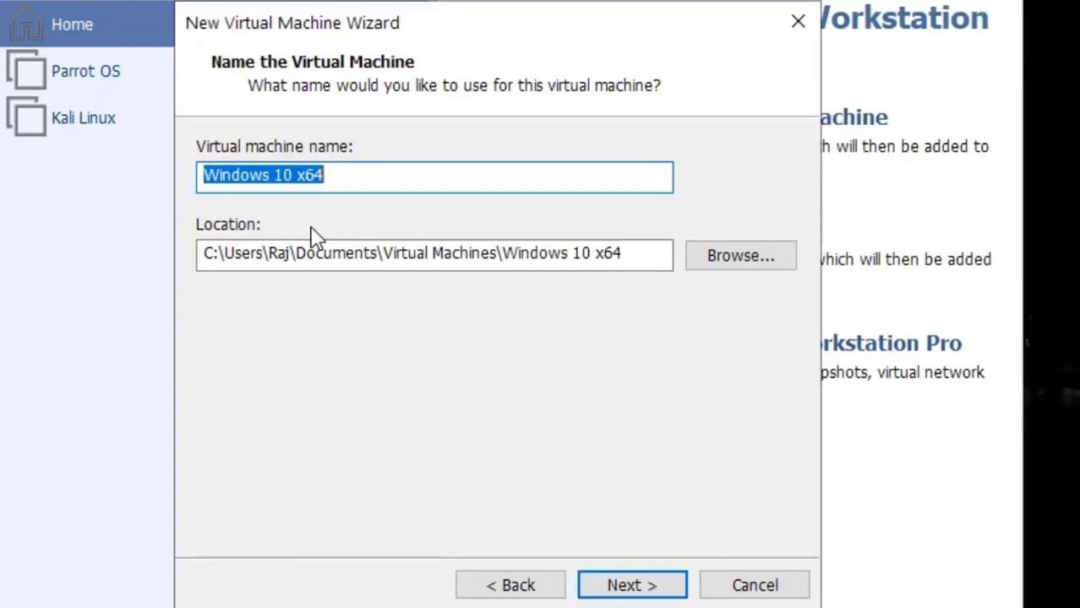
- Name the virtual machine Windows 11 x64 and keep its matching default location
click(284, 175)
key(Delete)
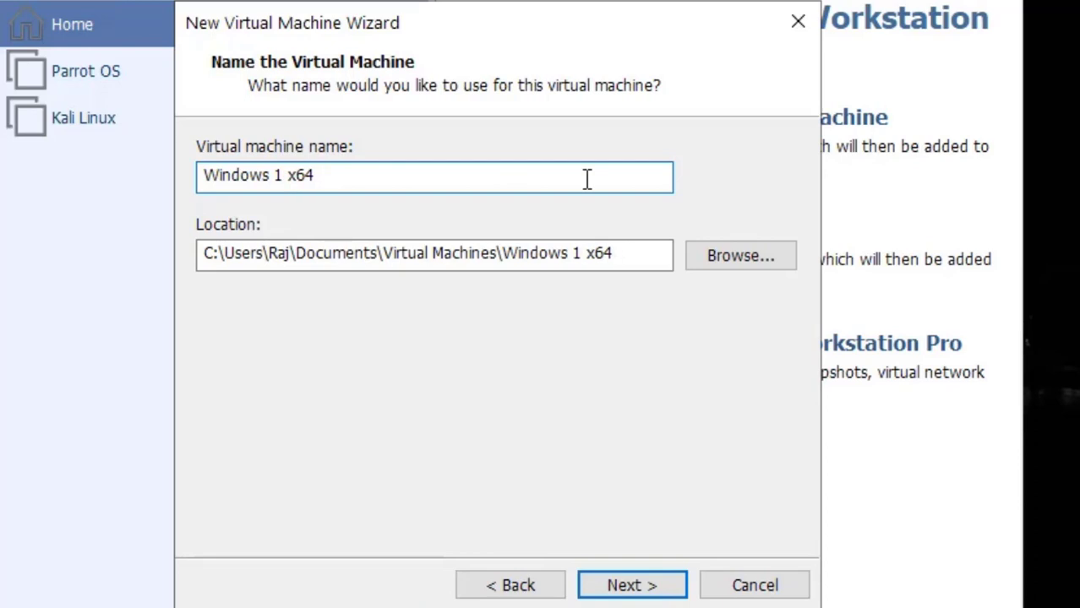
text(1)
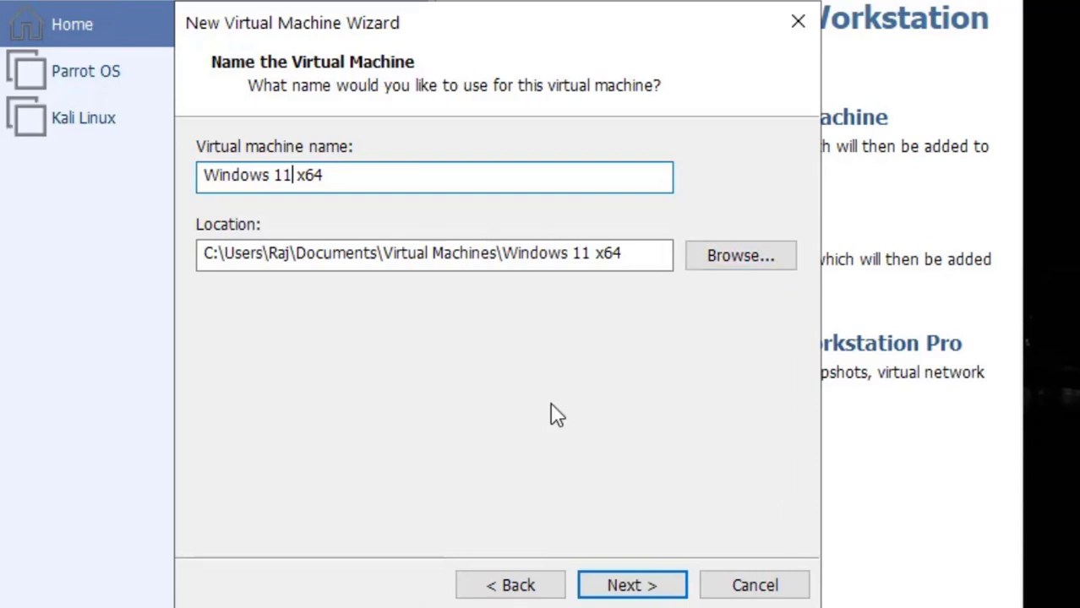
click(646, 598)
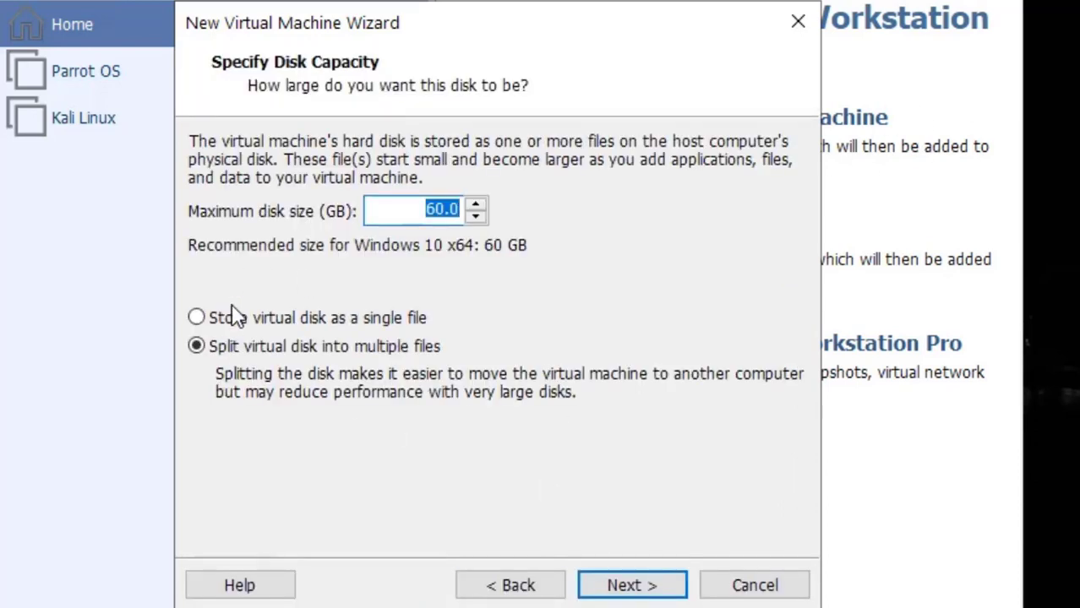
- Store the virtual disk as a single file with a maximum size of 64 GB
click(254, 323)
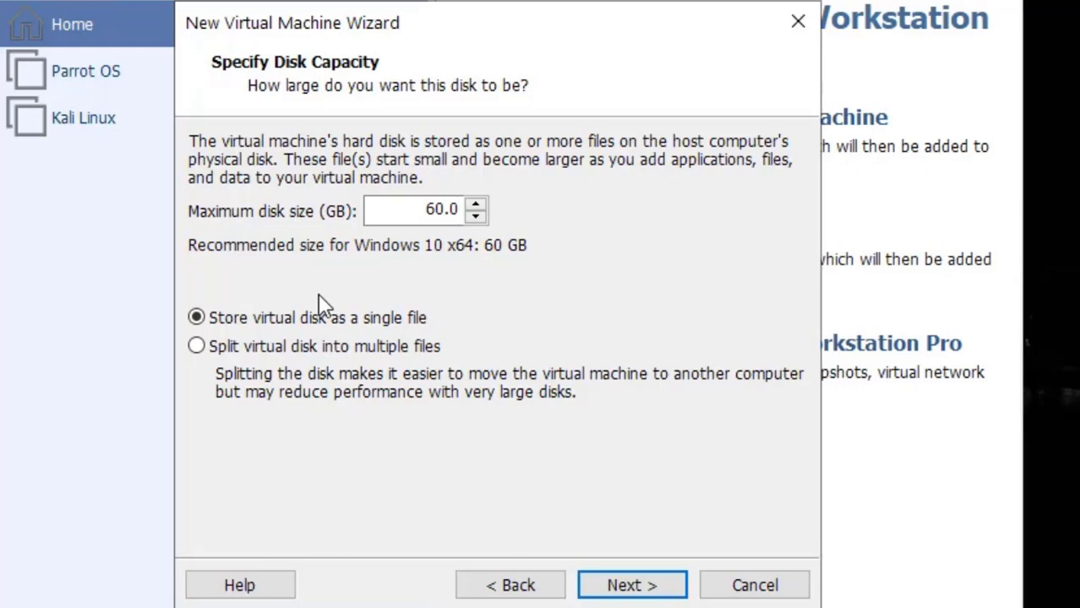
click(435, 211)
key(Delete)
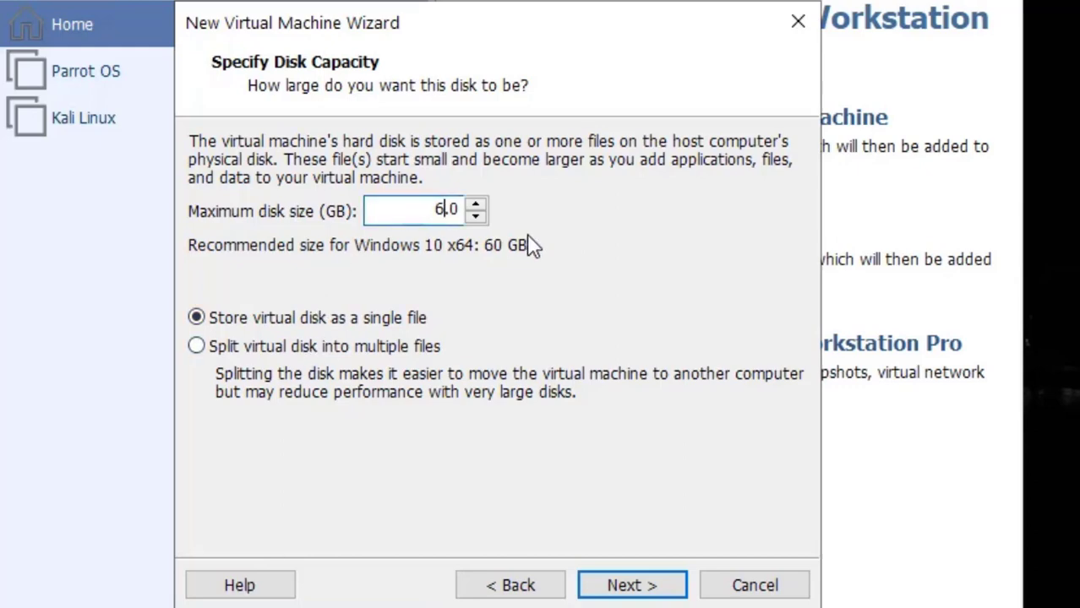
text(4)
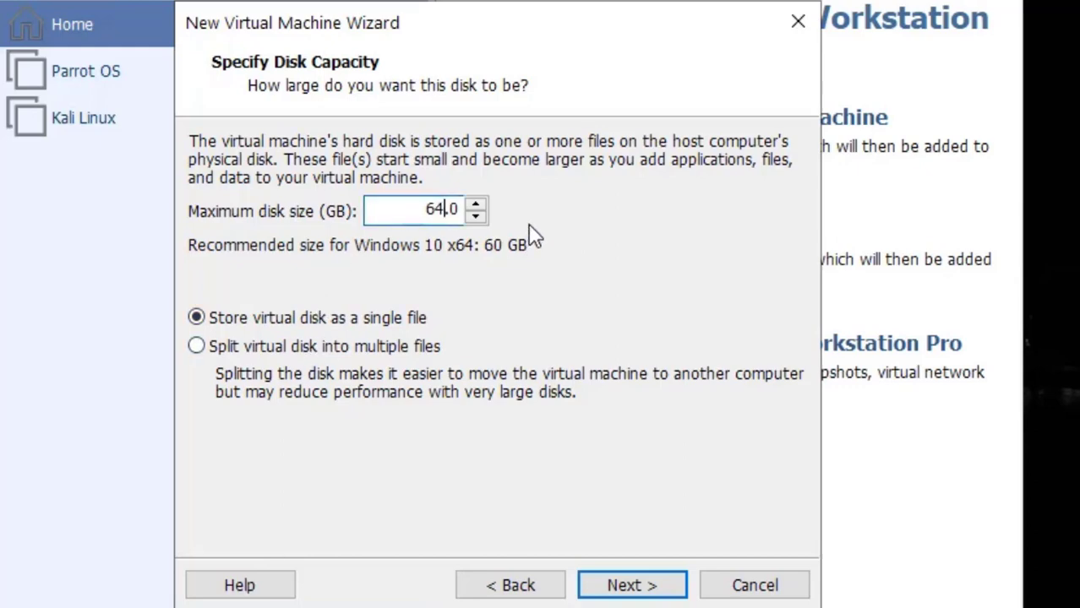
click(673, 587)
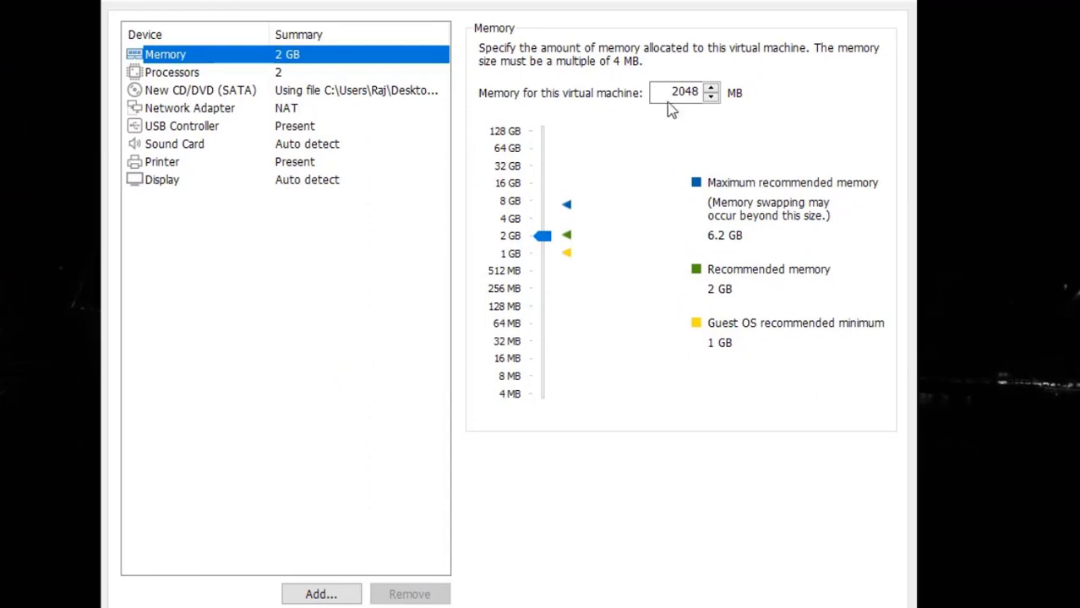
- Set the virtual machine's memory to 4096 MB in the hardware settings
drag(667, 94, 735, 96)
text(409)
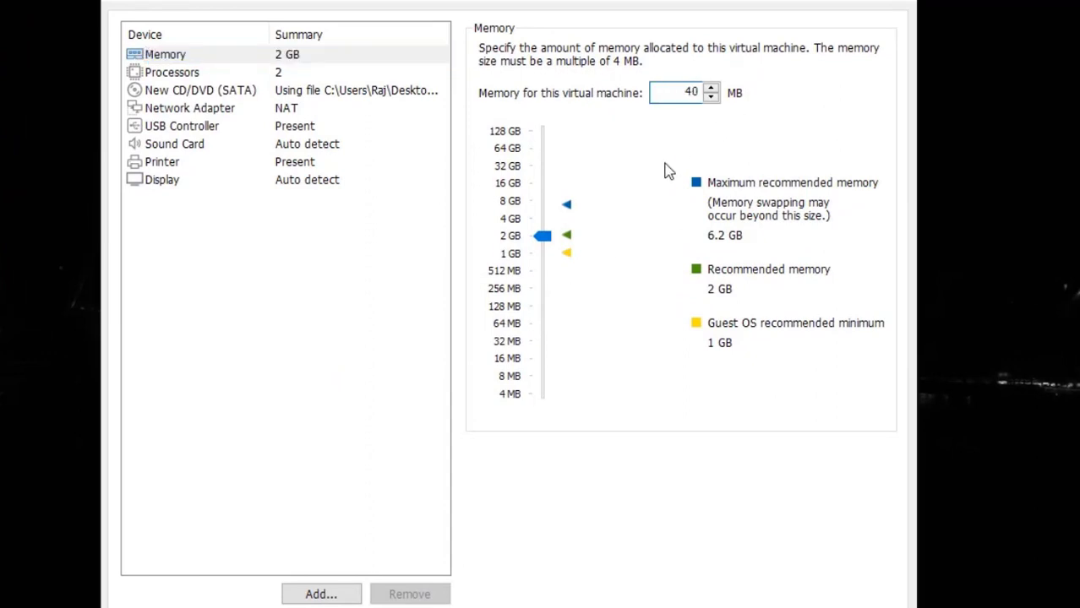
text(6)
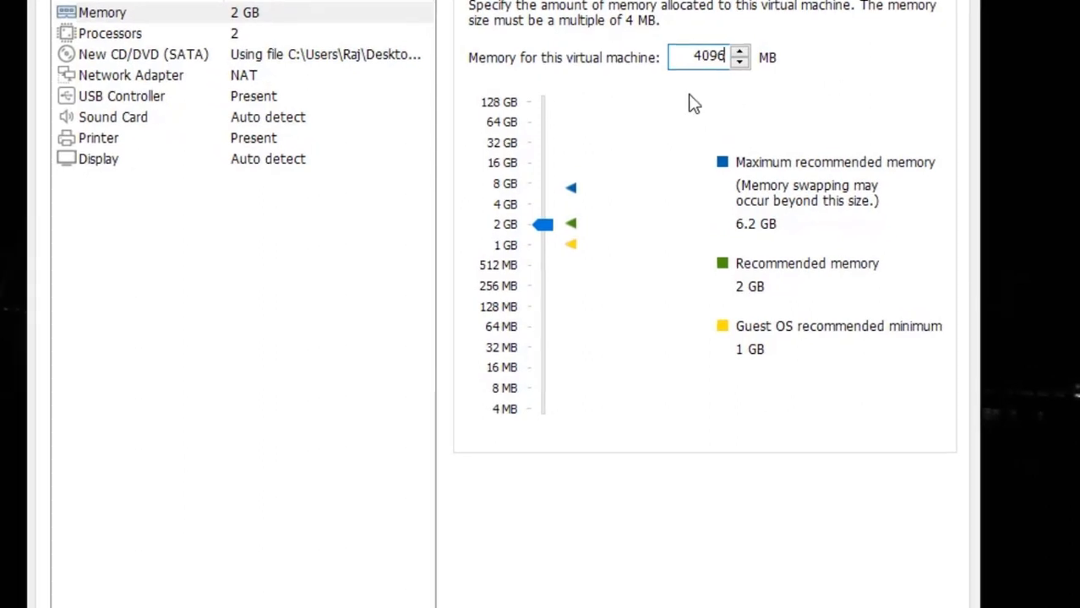
click(542, 223)
click(545, 194)
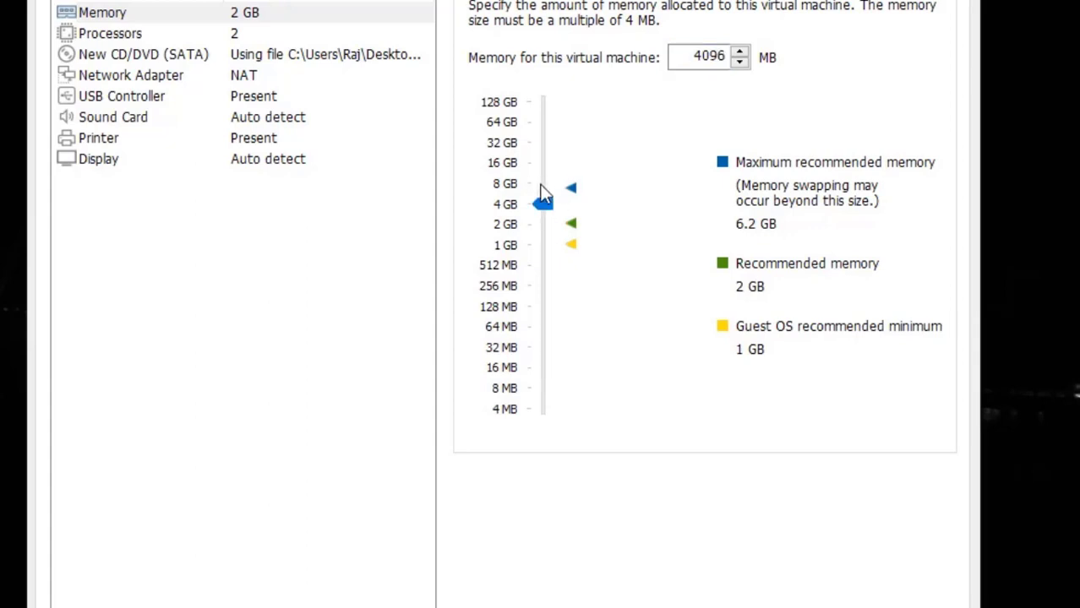
click(542, 206)
click(785, 606)
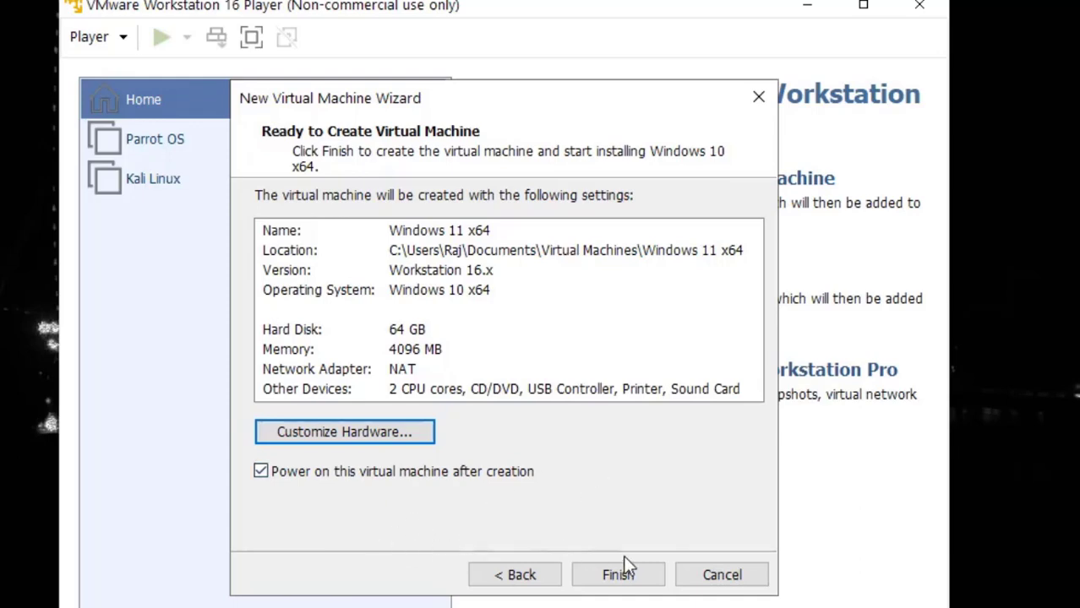
- Create and power on the virtual machine, and accept the download and installation of VMware Tools for Windows Vista and later
click(638, 576)
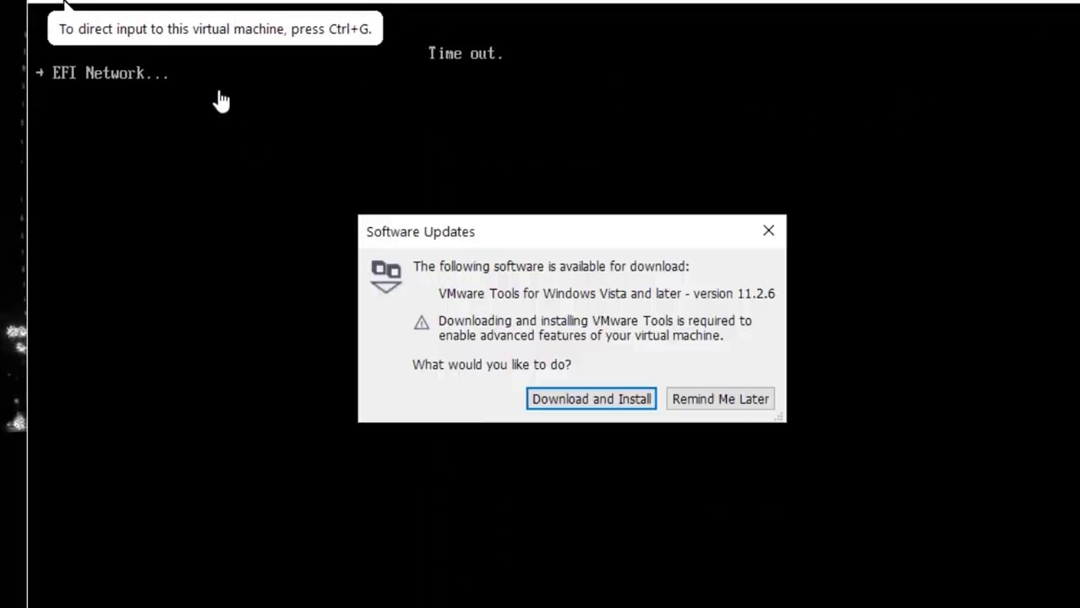
click(627, 404)
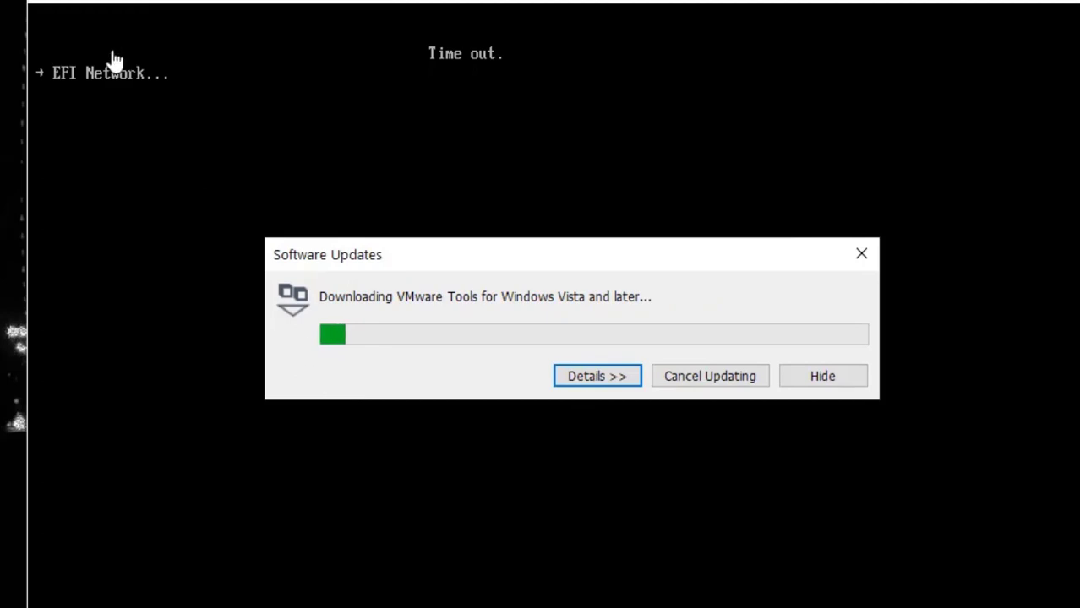
- Restart the guest virtual machine to boot into the Windows installer
click(156, 6)
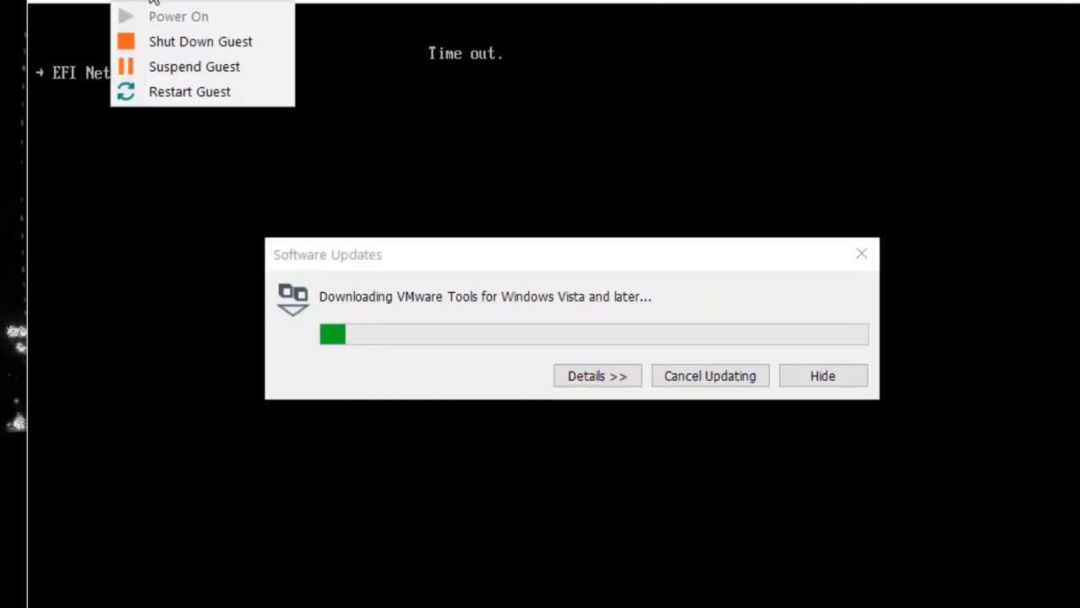
click(186, 95)
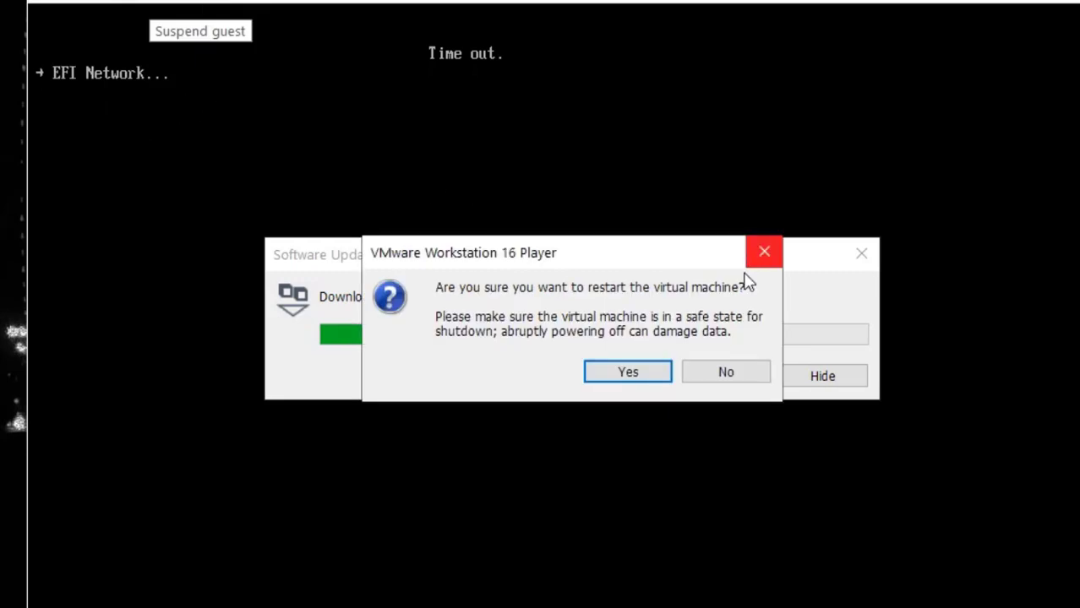
click(653, 374)
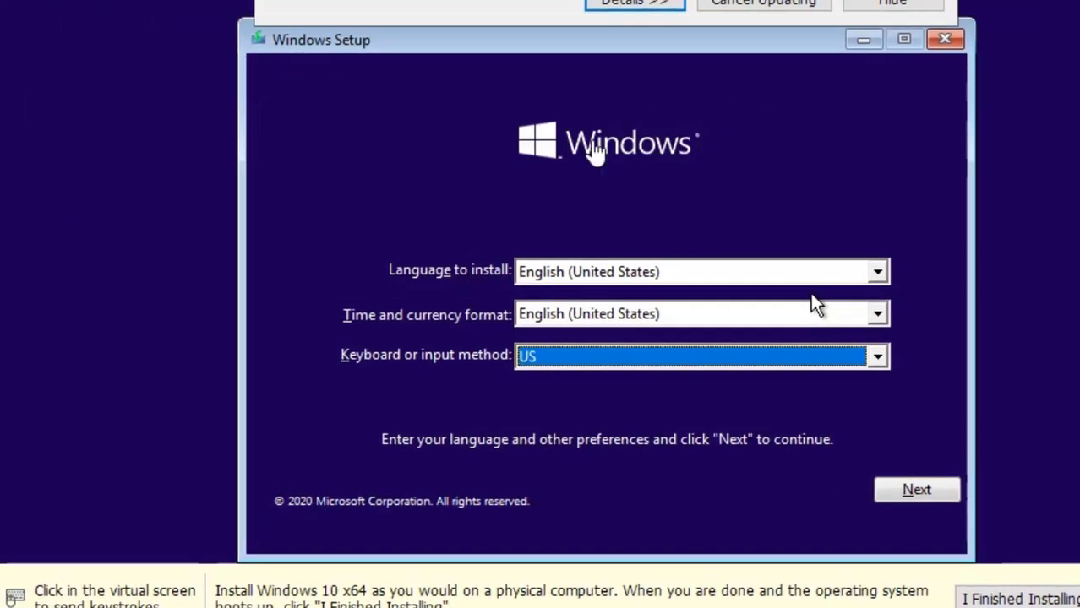
- Start installing Windows 11 Pro with English (United States) as language and time format and the US keyboard layout
click(813, 306)
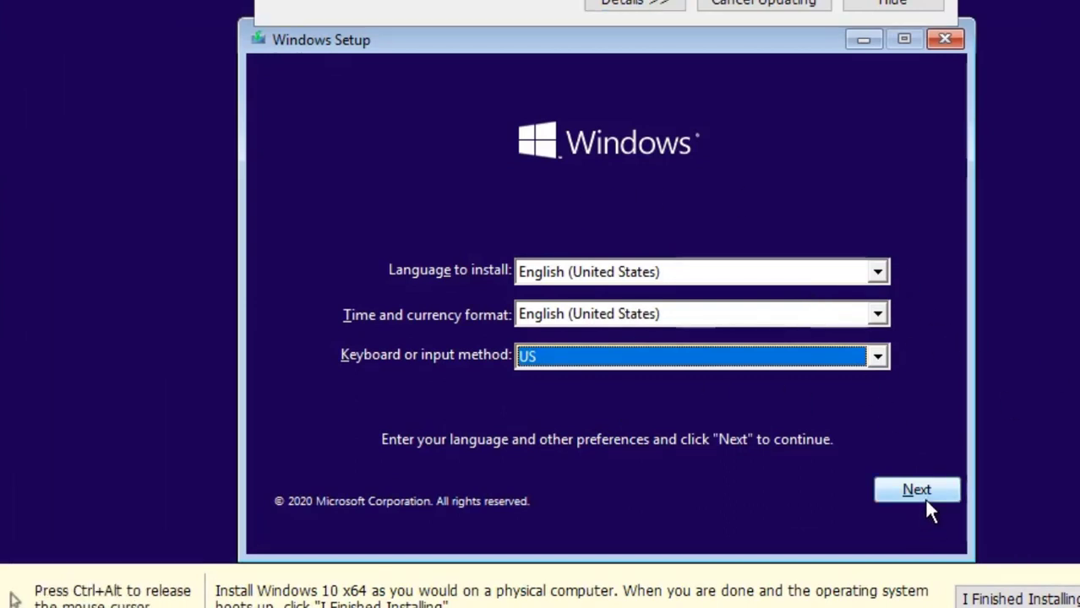
click(923, 495)
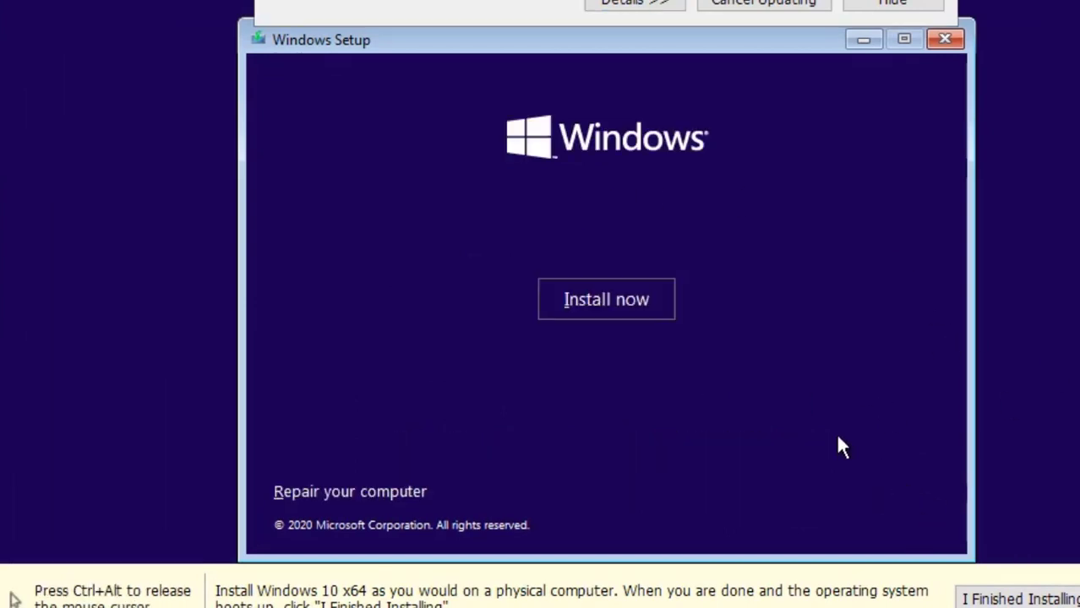
click(608, 301)
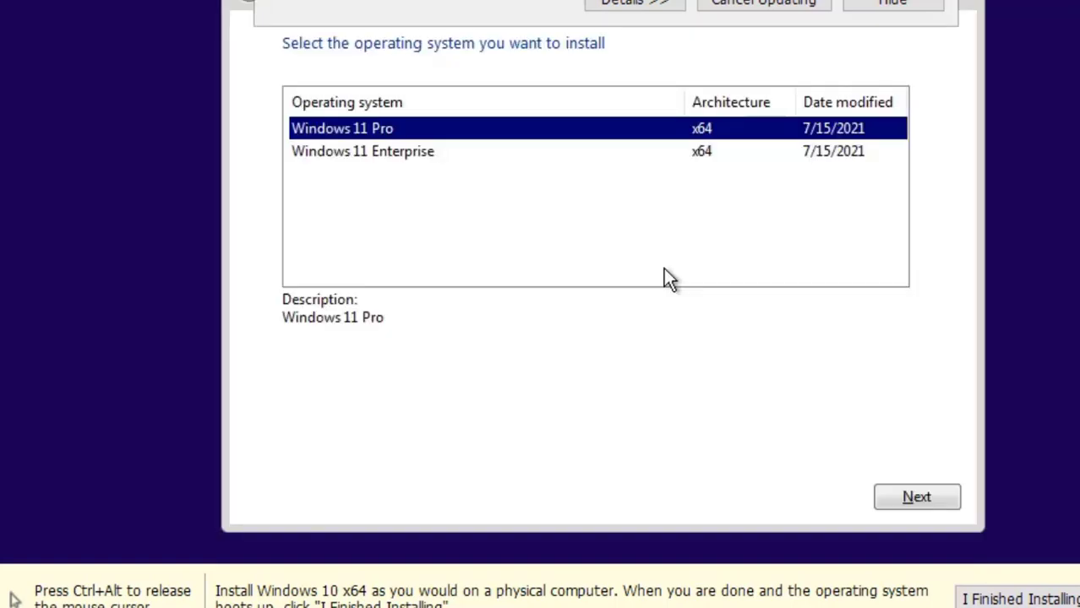
click(925, 501)
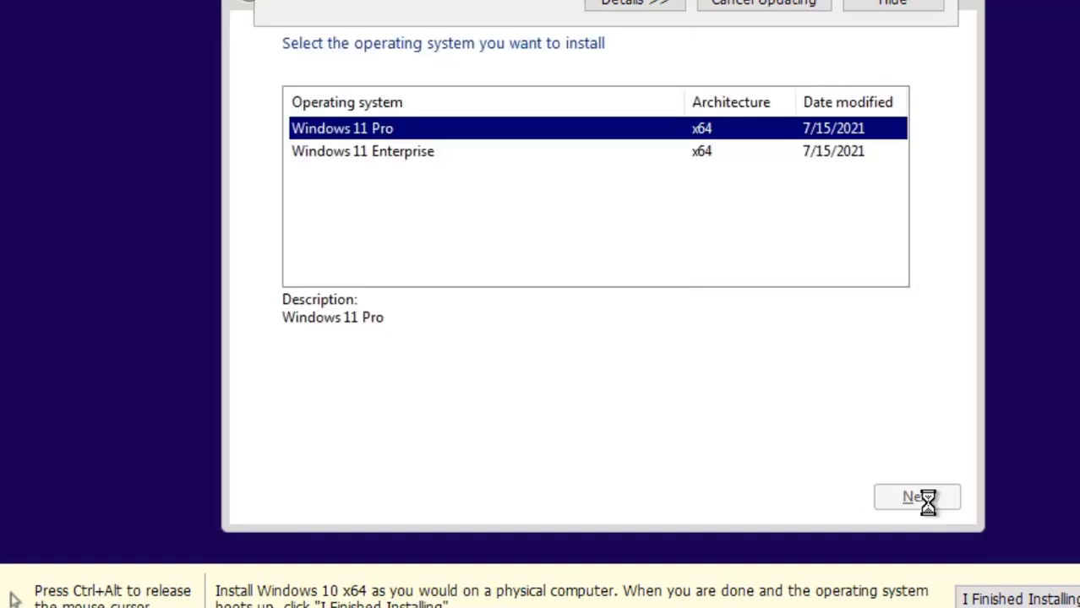
- Accept the Microsoft license terms and choose the custom installation type
click(381, 433)
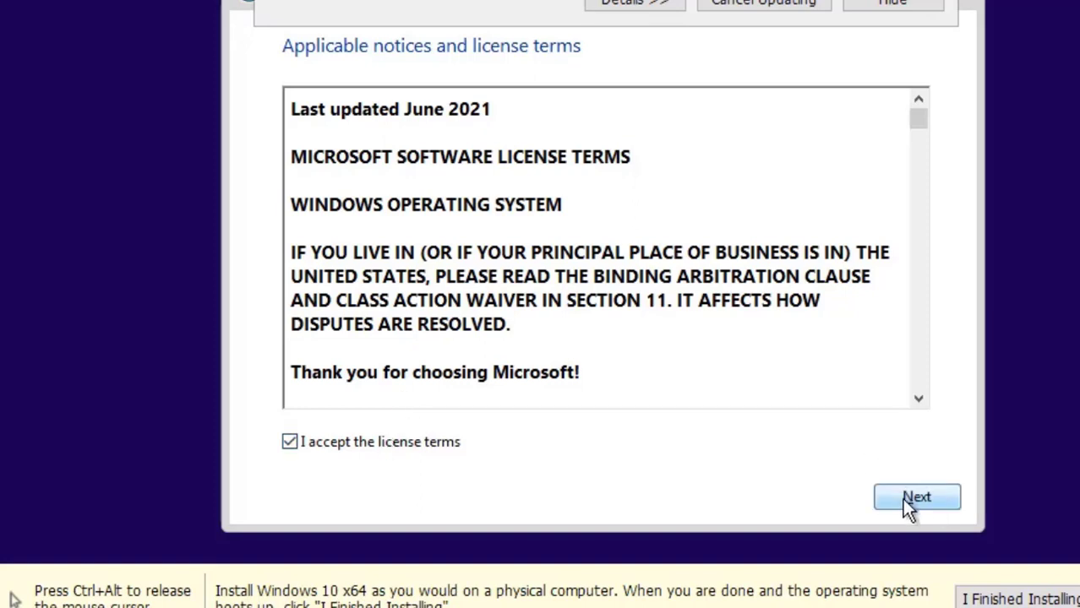
click(904, 500)
click(324, 263)
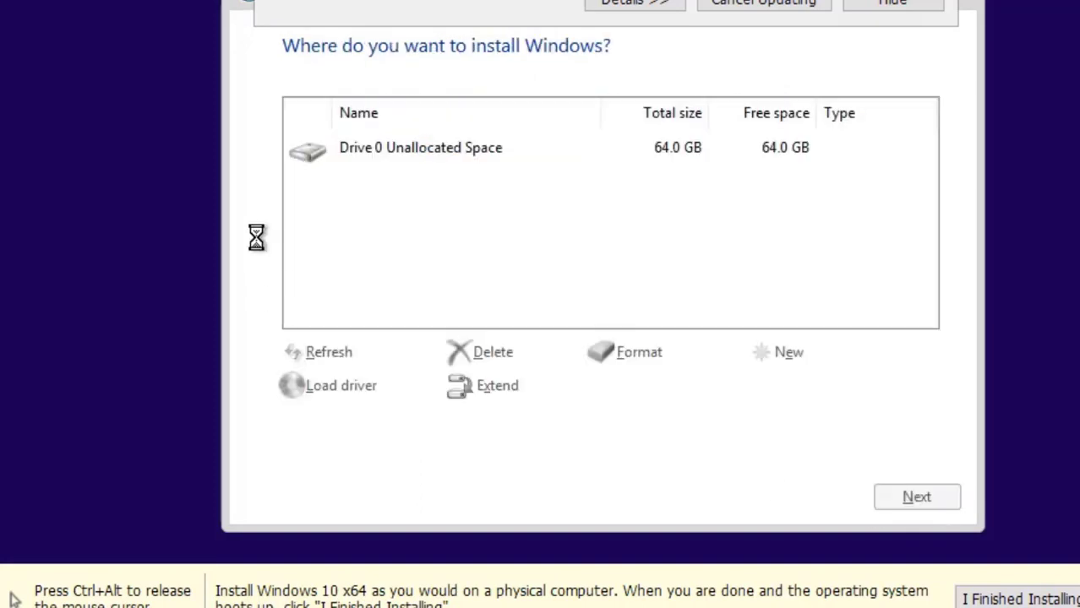
- Create a 65536 MB partition from the unallocated space of Drive 0 and start installing Windows on the primary partition
click(781, 360)
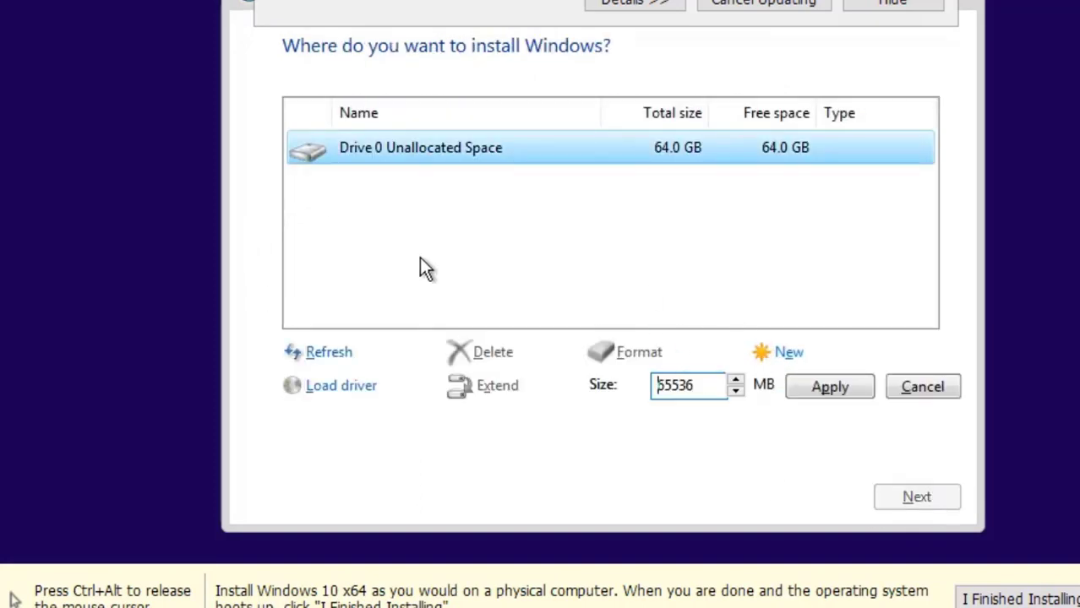
click(798, 382)
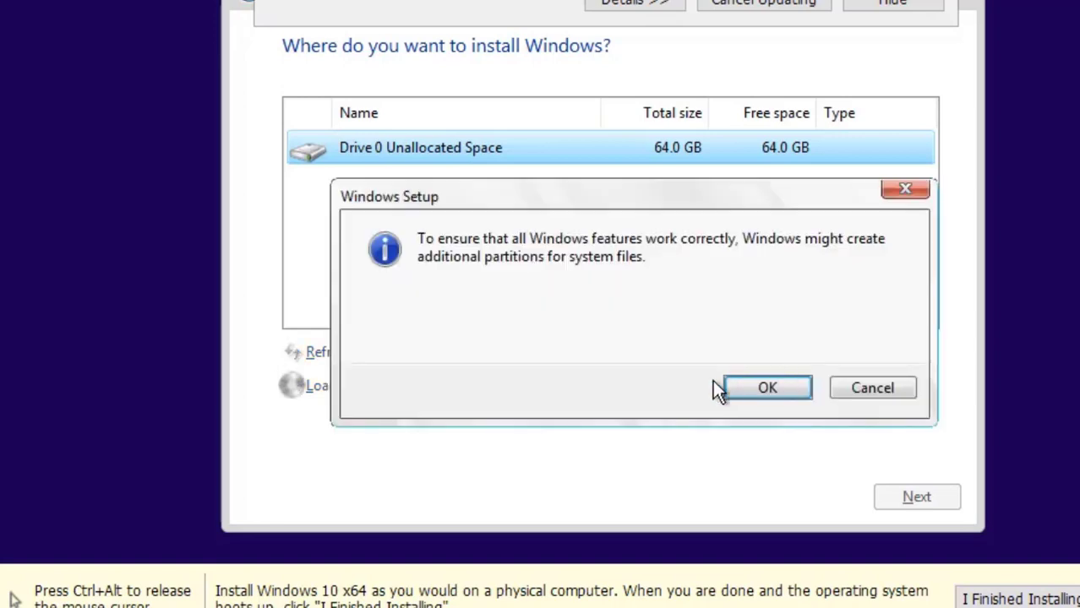
click(740, 389)
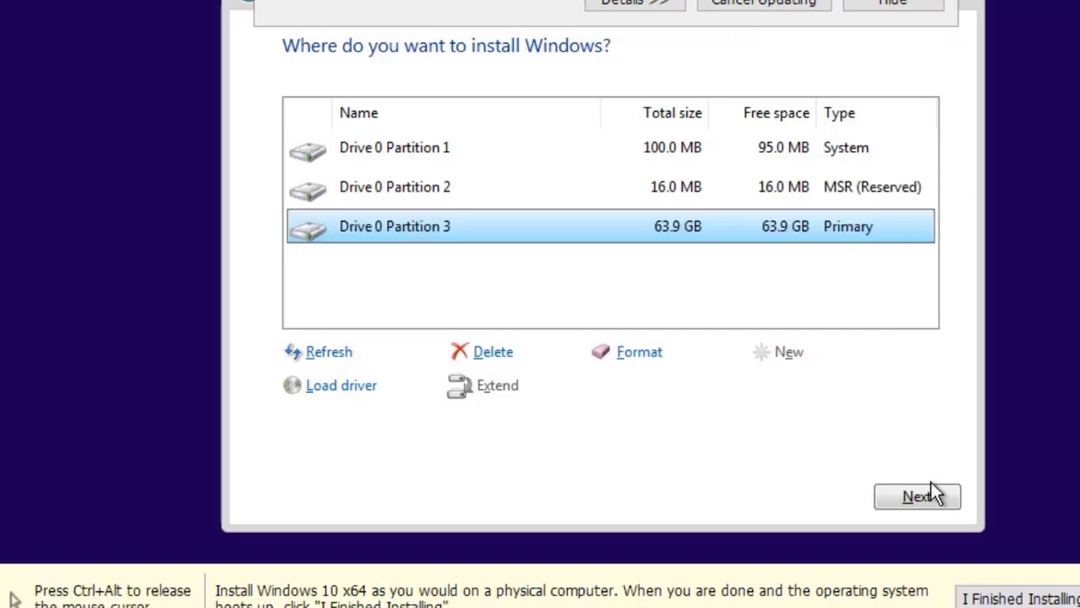
click(916, 497)
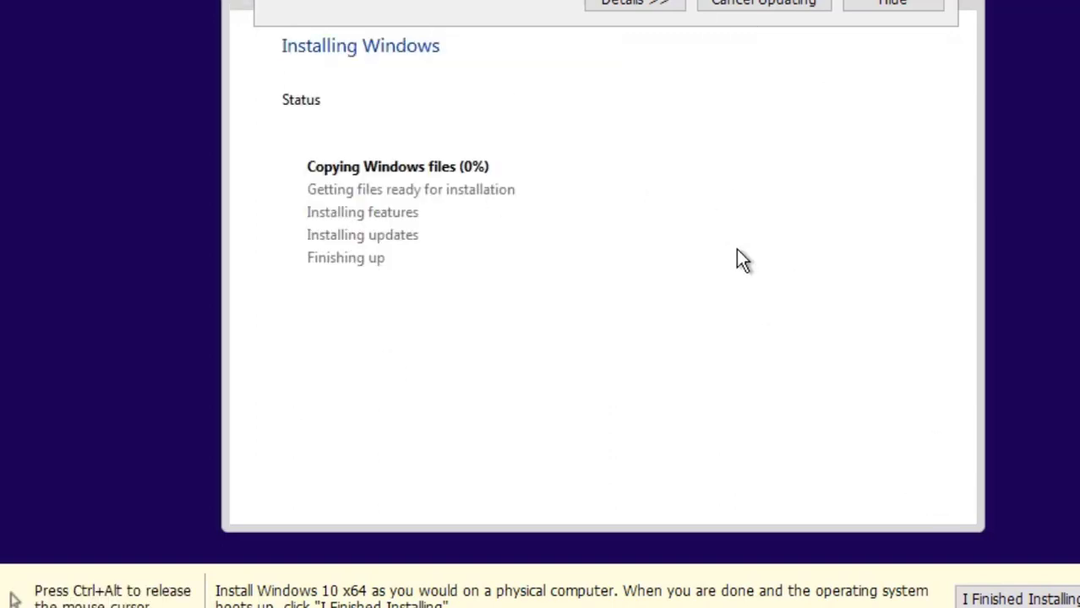